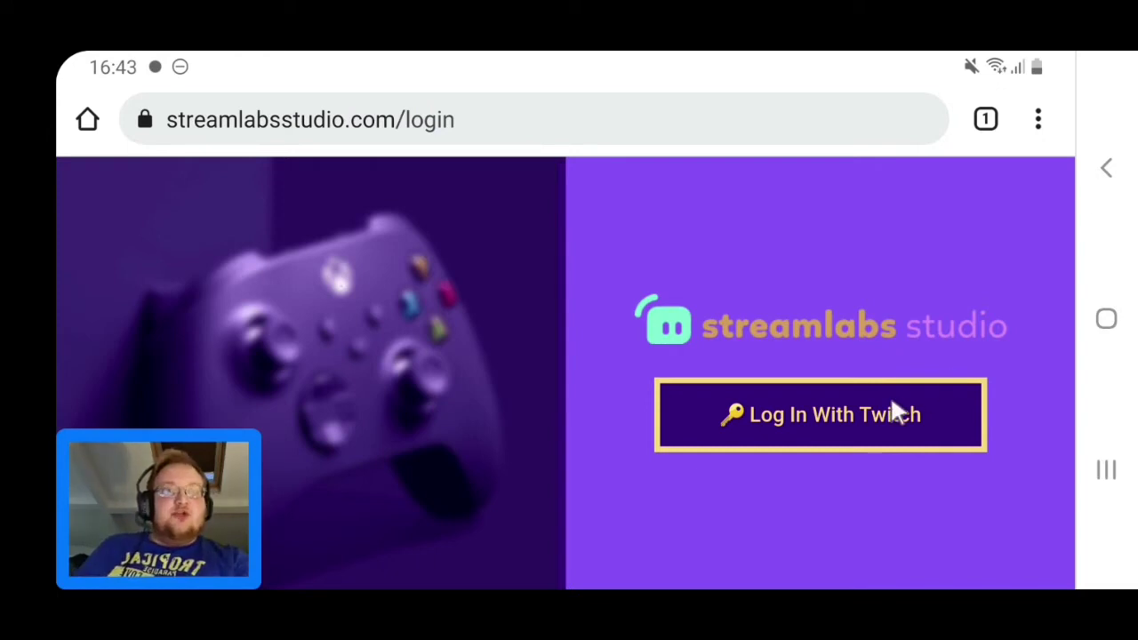
- Log in to Streamlabs Studio with Twitch and open the existing Facebook project in the scene editor
click(872, 423)
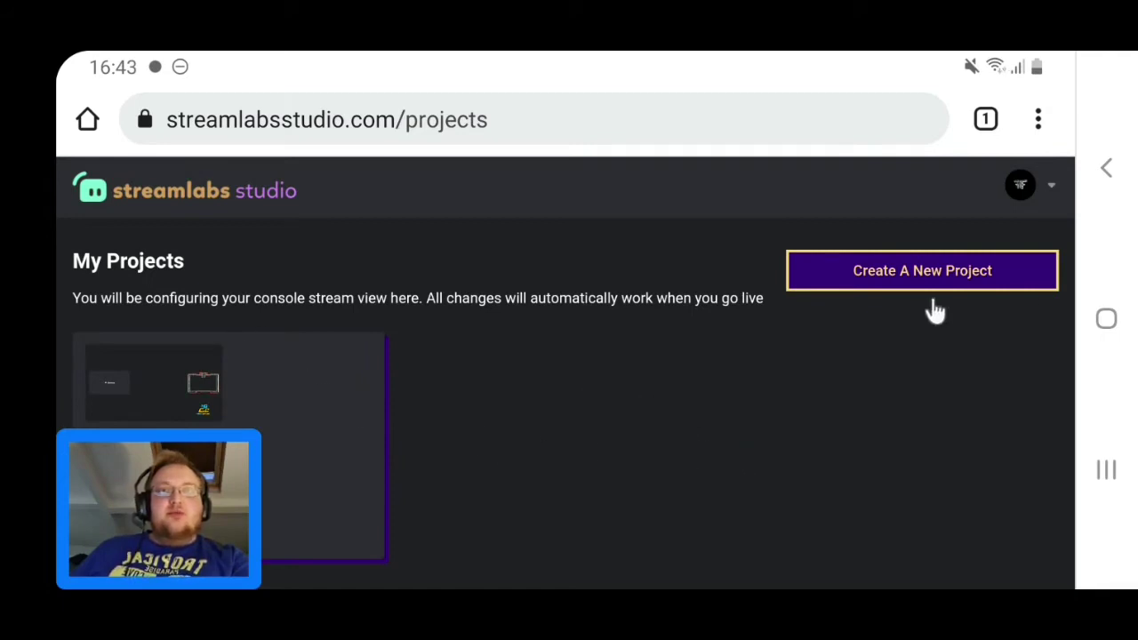
click(347, 391)
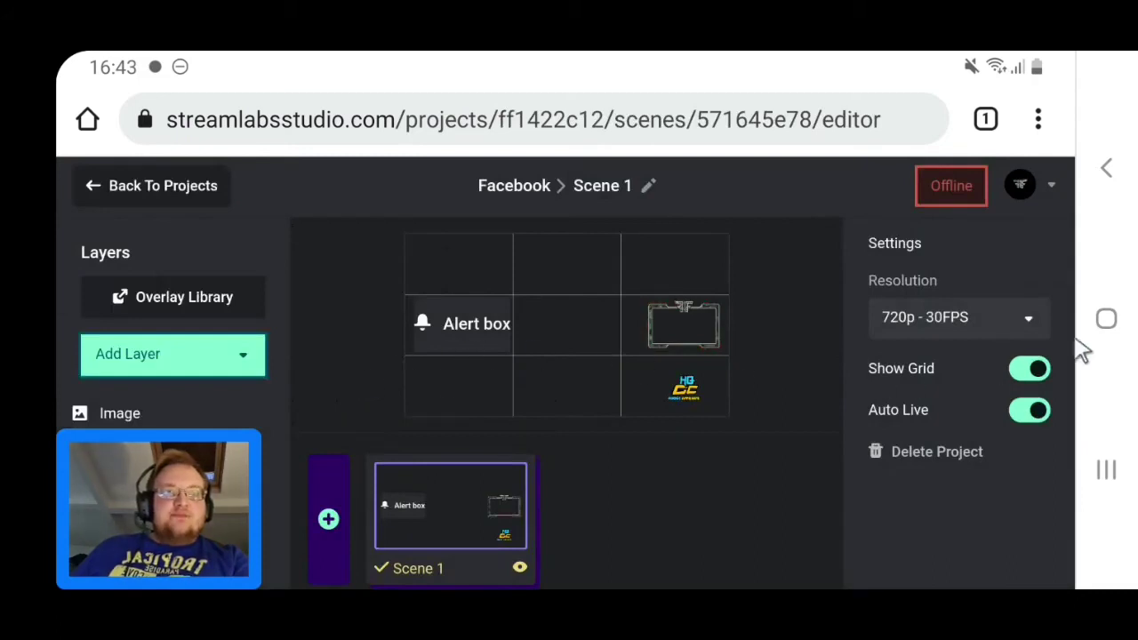
- Look over the Scene 1 editor, including its existing layers, project settings and the layer types that can be added
scroll(619, 504, down, 2)
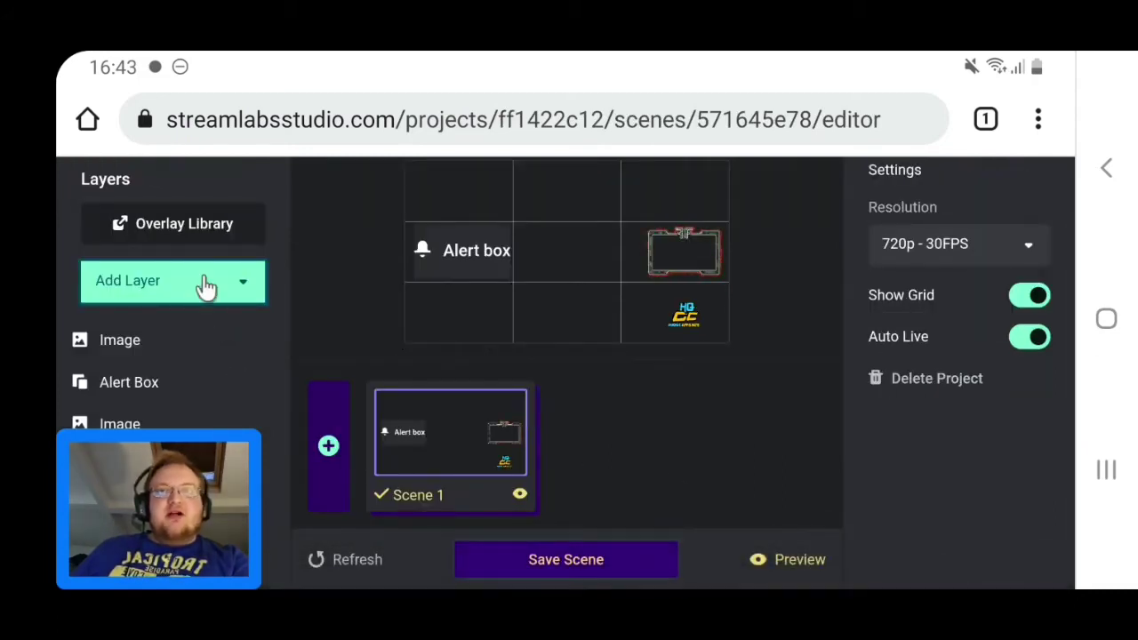
scroll(629, 399, up, 2)
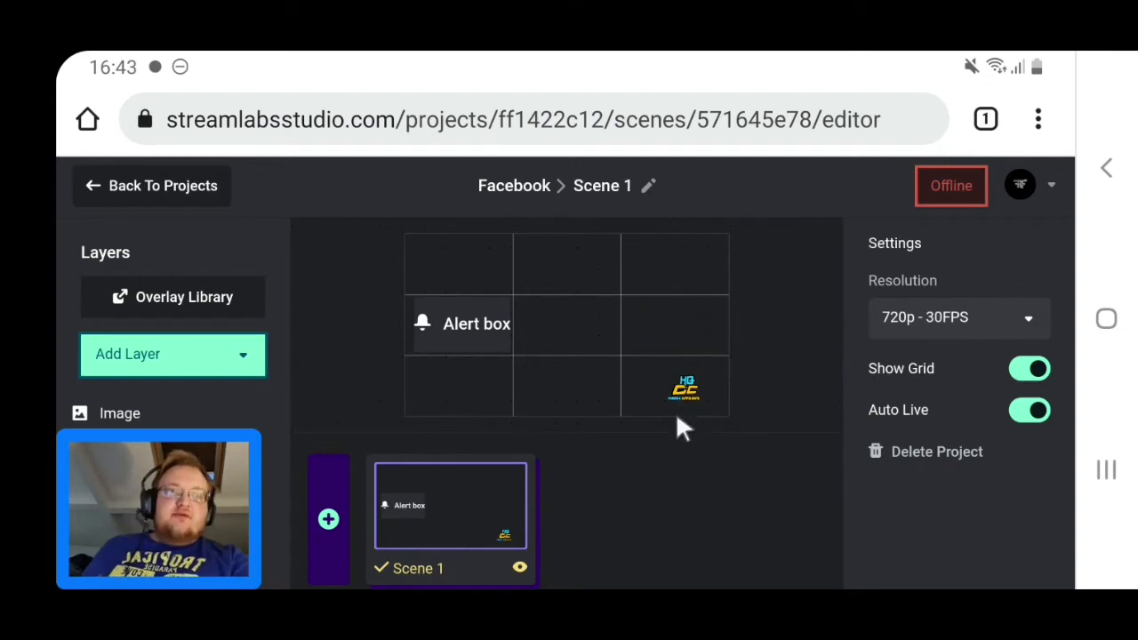
scroll(597, 449, down, 1)
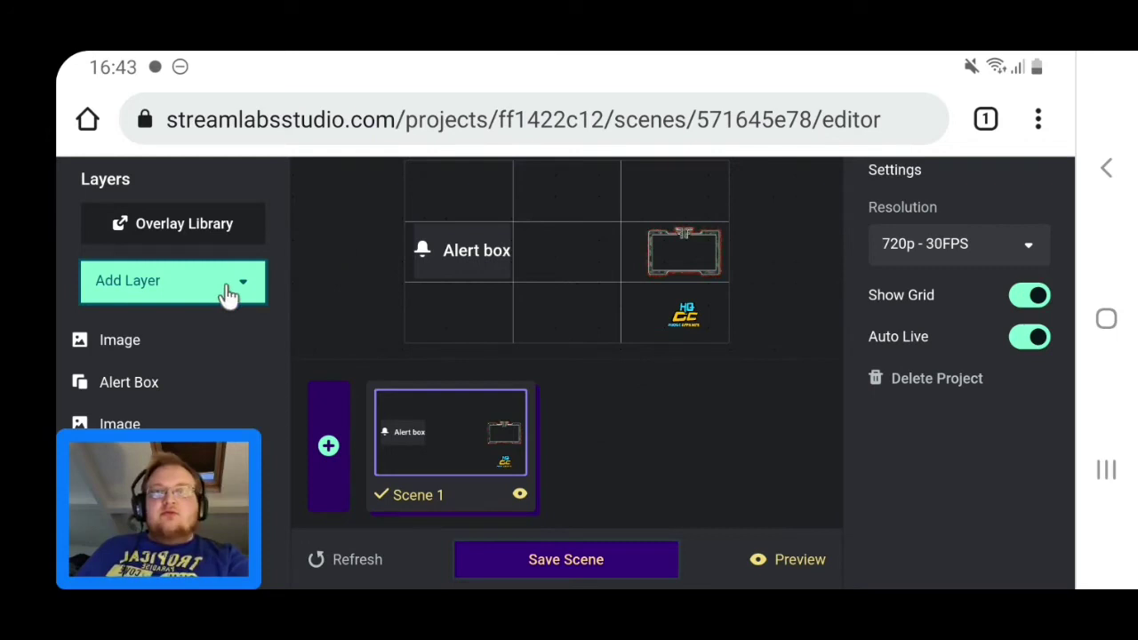
scroll(453, 279, up, 1)
scroll(454, 281, down, 1)
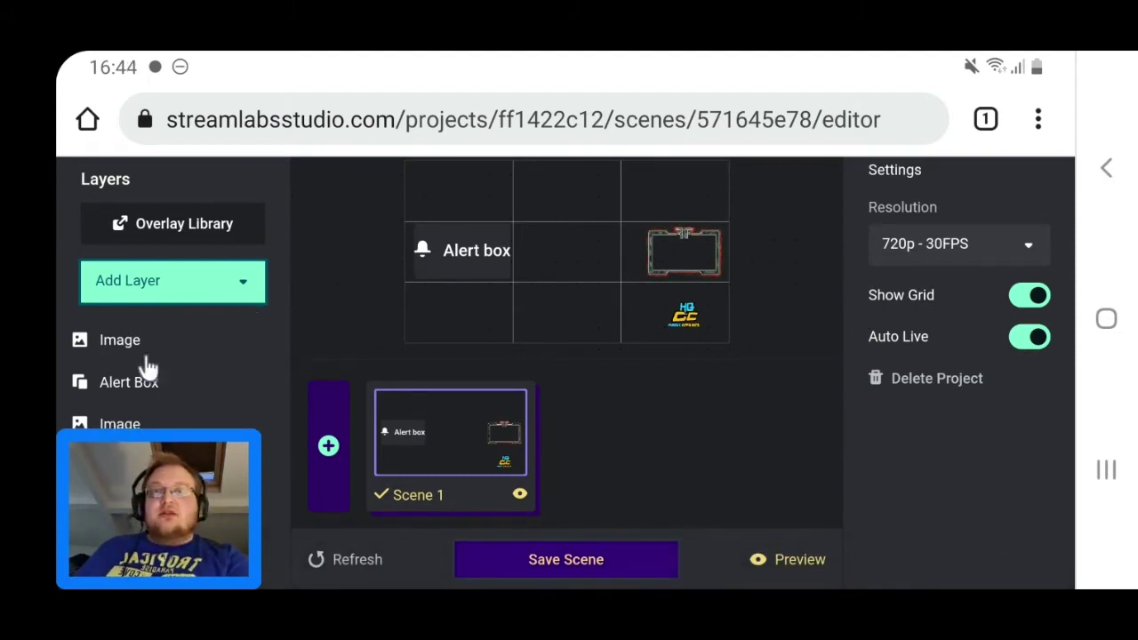
click(229, 295)
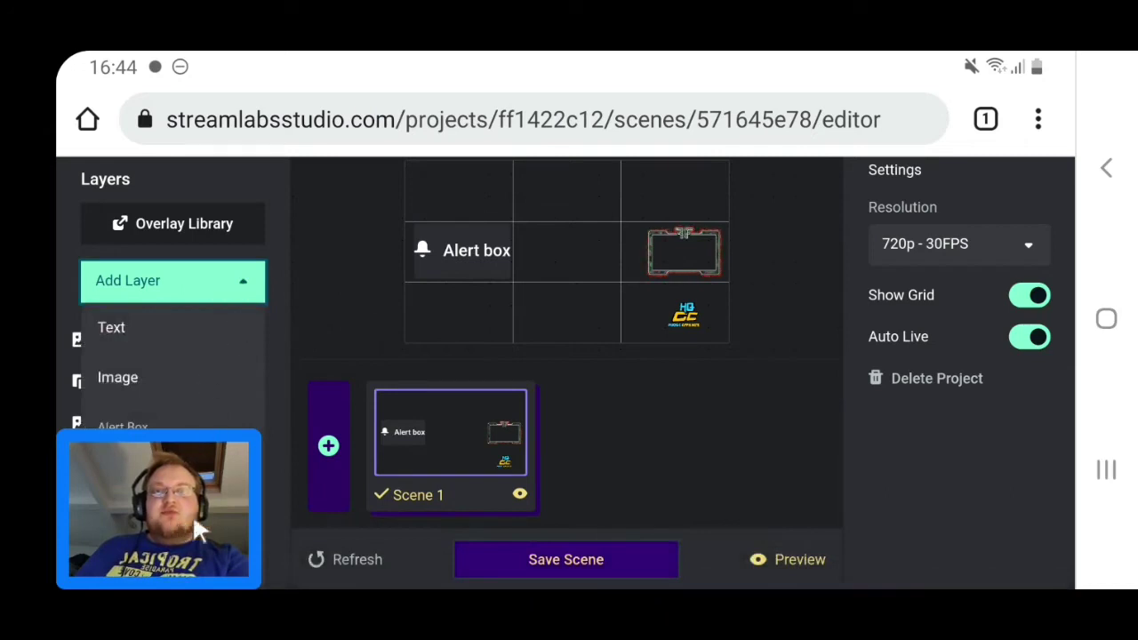
drag(192, 513, 985, 512)
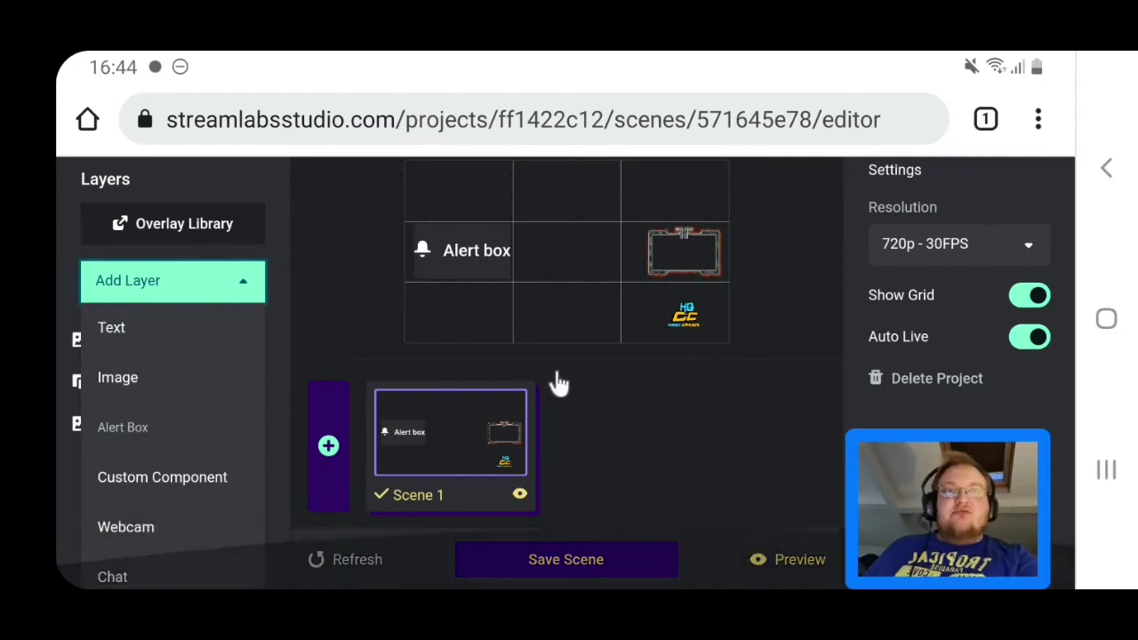
scroll(512, 382, up, 1)
scroll(449, 389, down, 1)
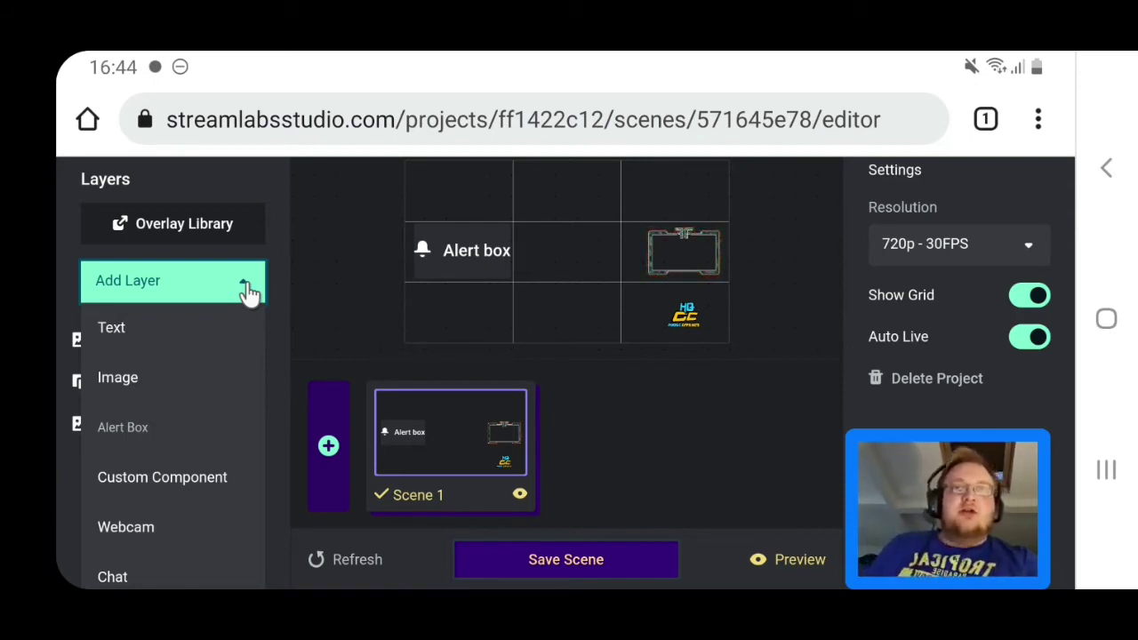
- Select the Alert Box layer in Scene 1 and review its position, size, opacity and border options
click(480, 258)
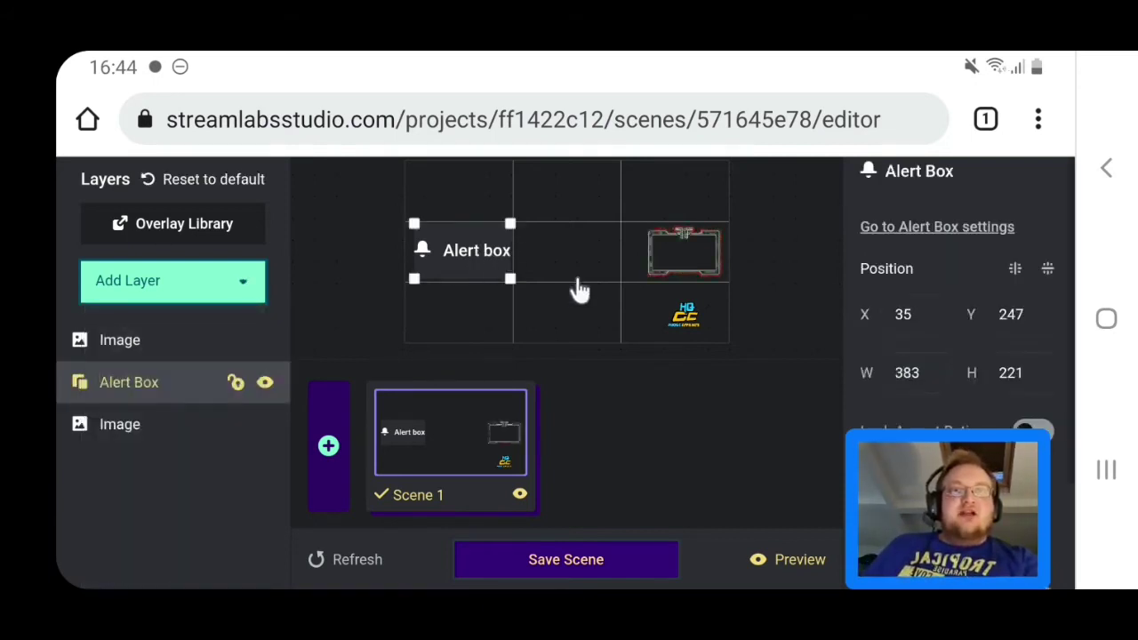
drag(993, 520, 149, 530)
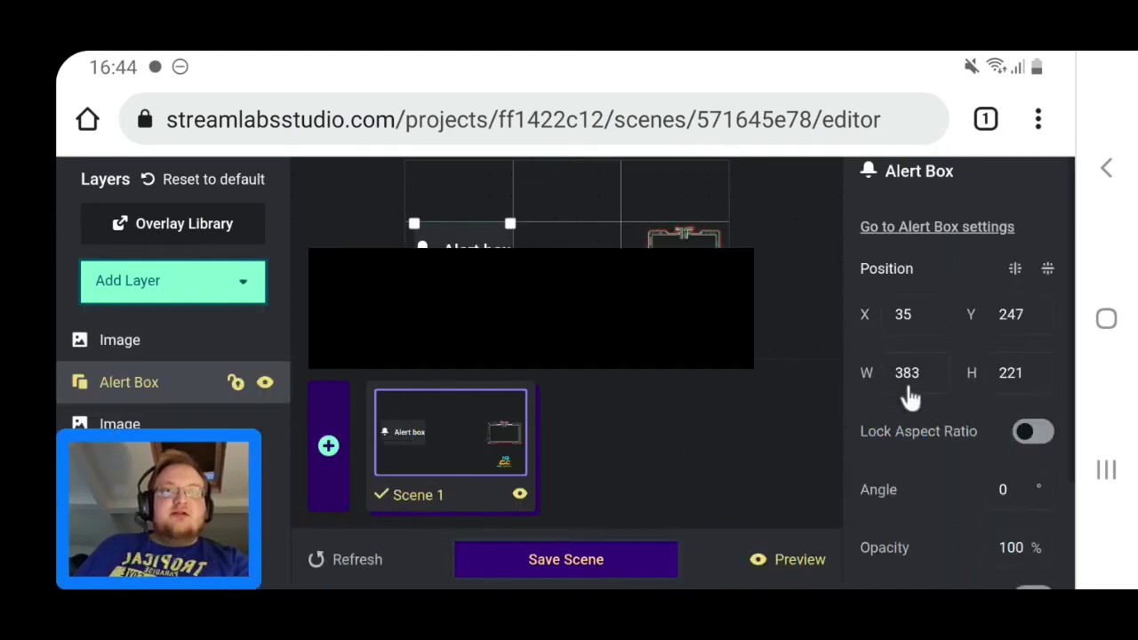
scroll(1022, 368, down, 3)
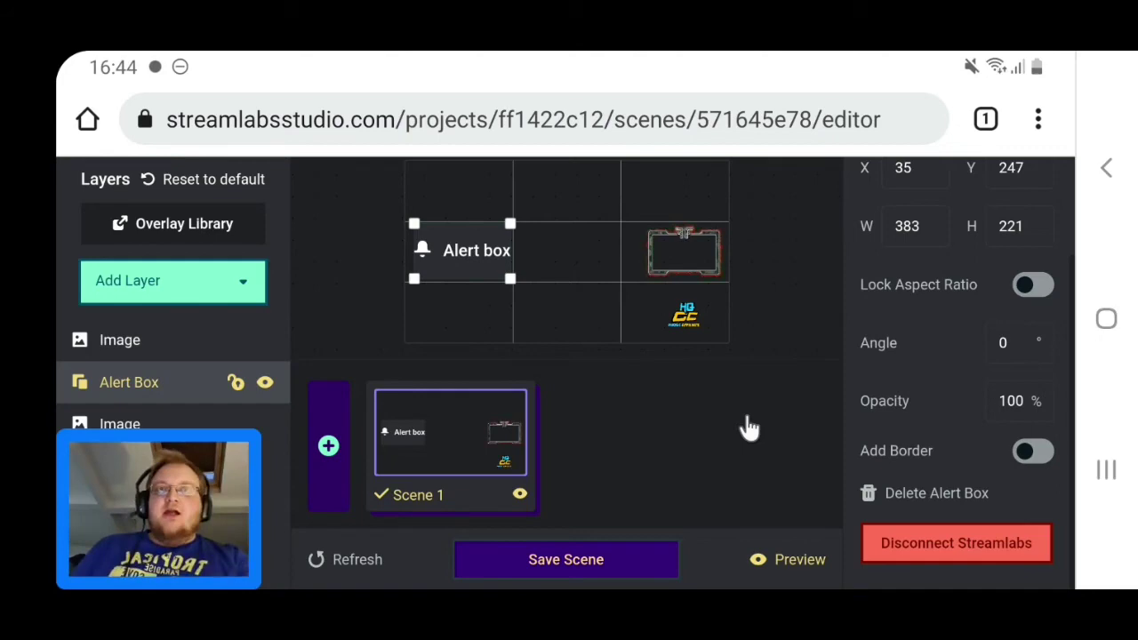
- Go to the Streamlabs dashboard at streamlabs.com/dashboard and open its Alert Box page
click(673, 114)
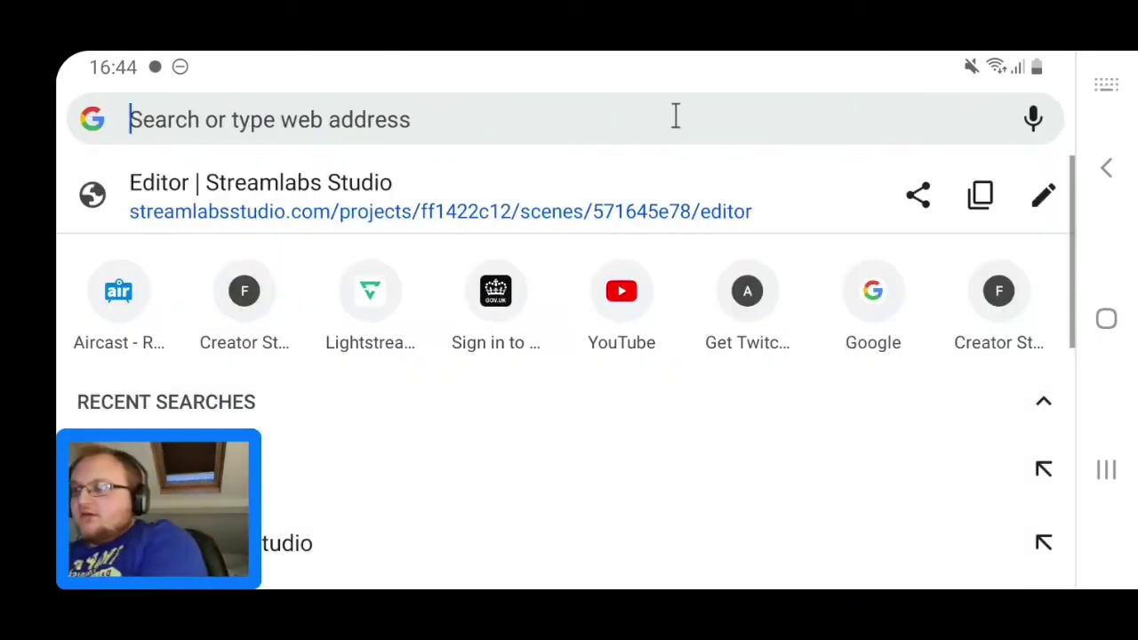
text(stre)
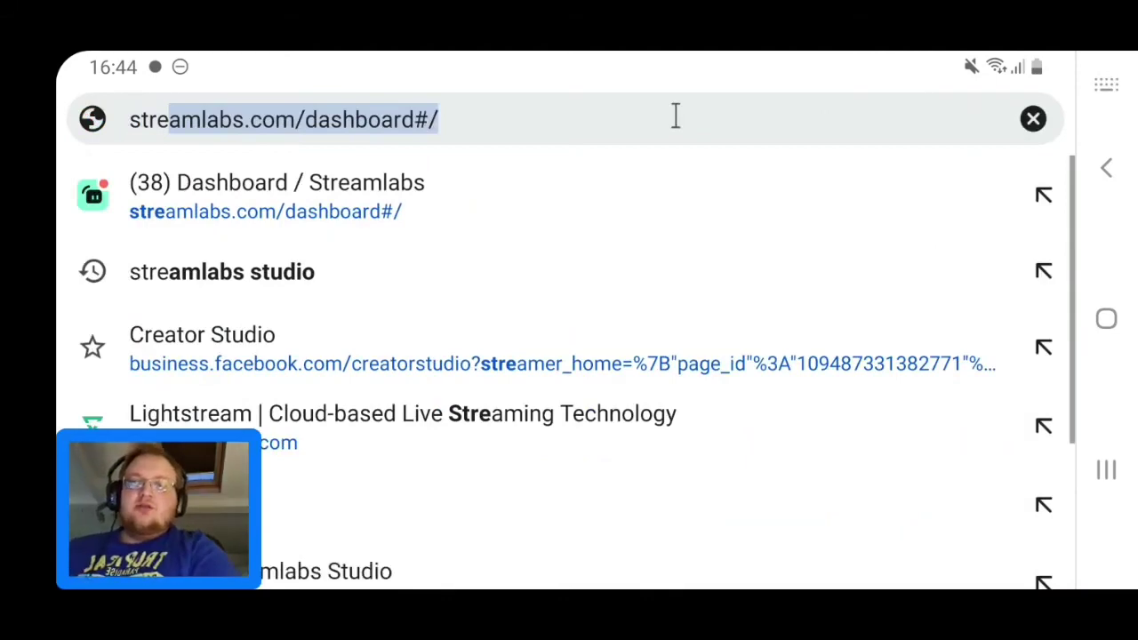
key(Return)
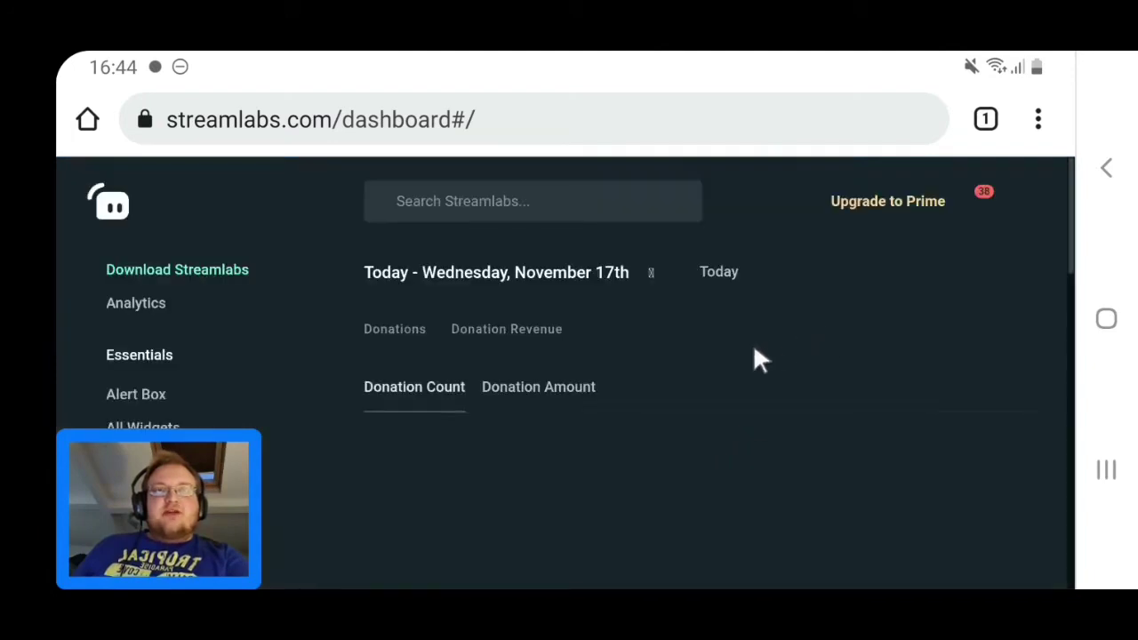
scroll(692, 359, down, 2)
scroll(489, 360, up, 2)
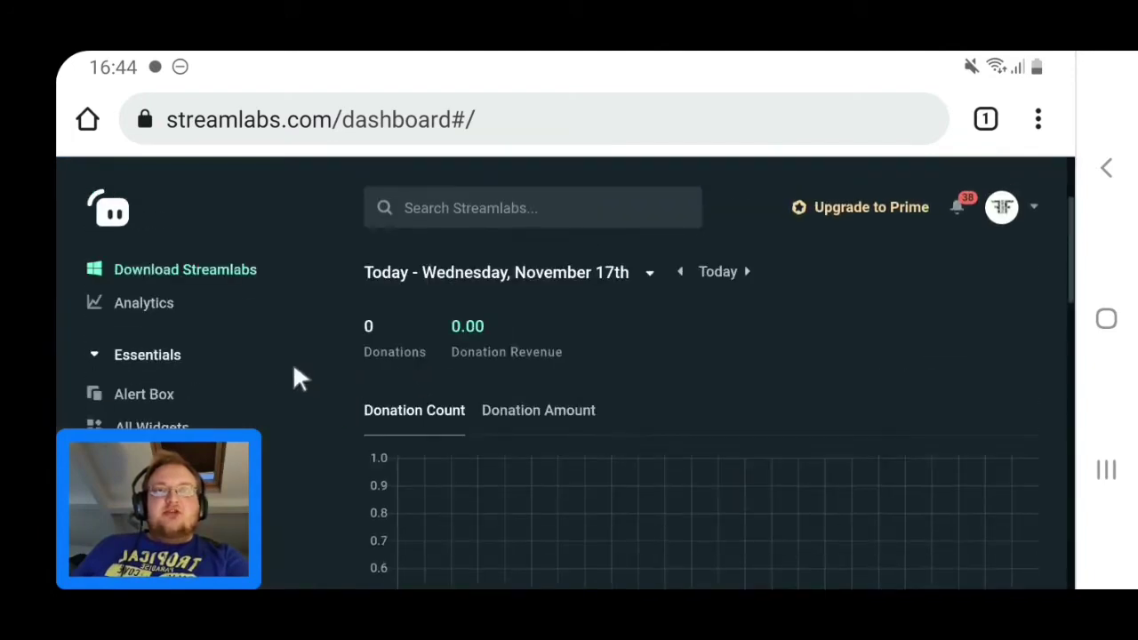
click(131, 393)
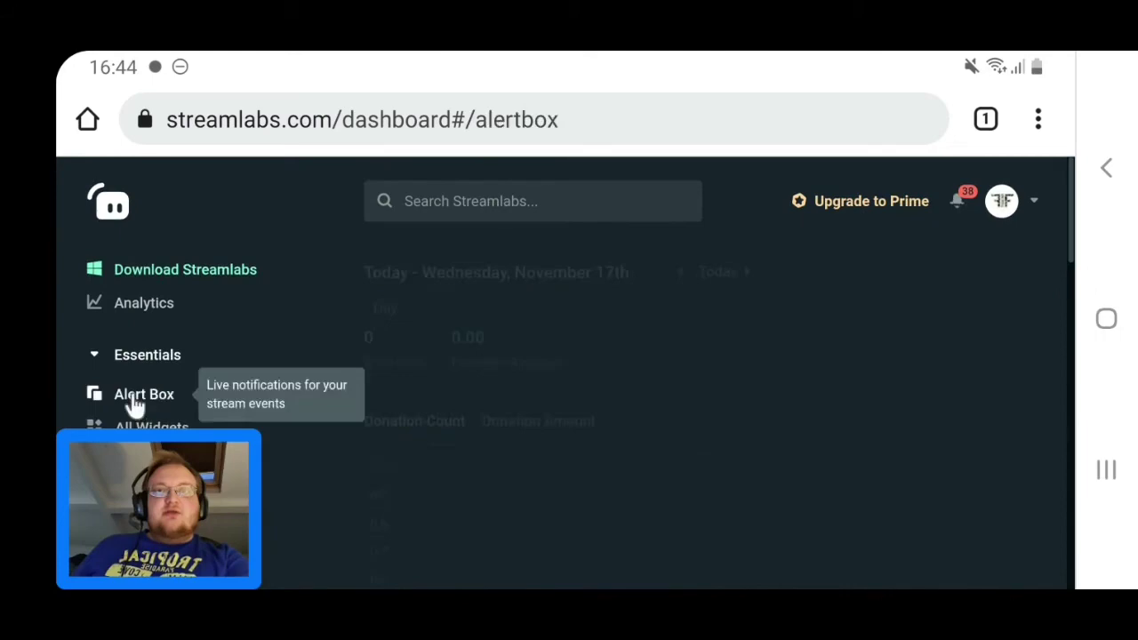
- Examine the Alert Box page's themes, widget URL, sample alert tests, event categories and general settings
scroll(732, 393, down, 15)
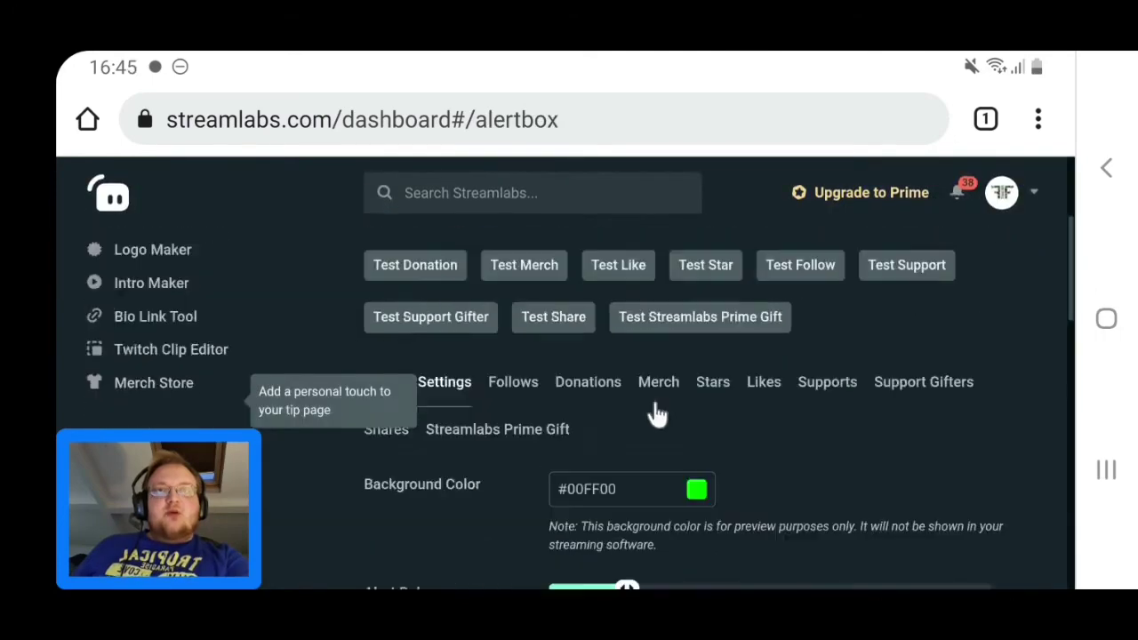
scroll(551, 405, up, 8)
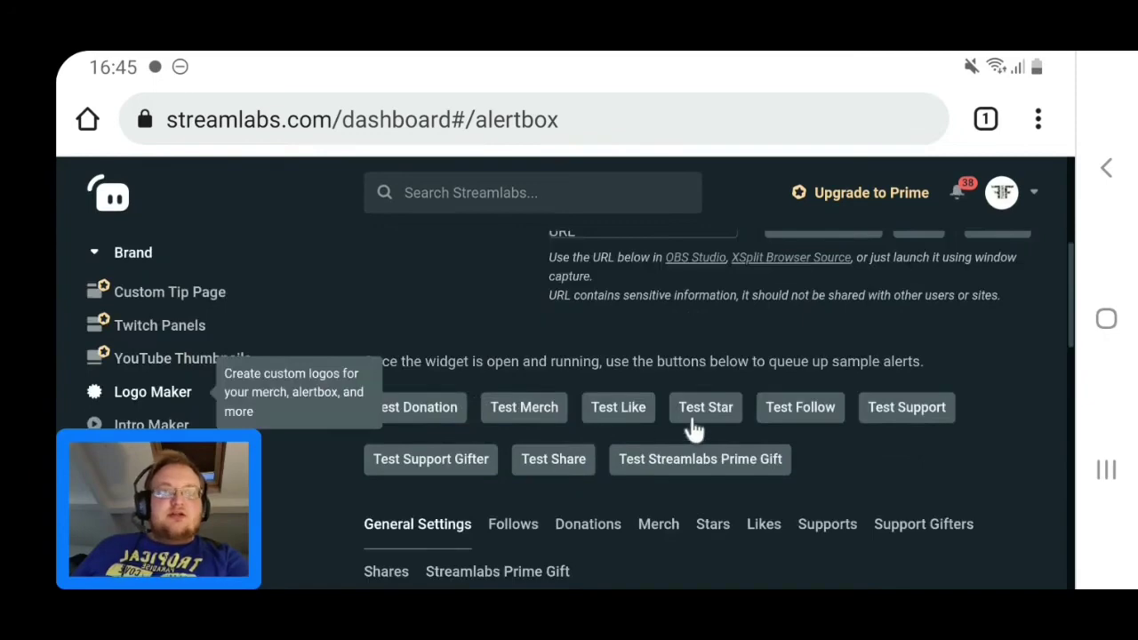
scroll(845, 423, down, 10)
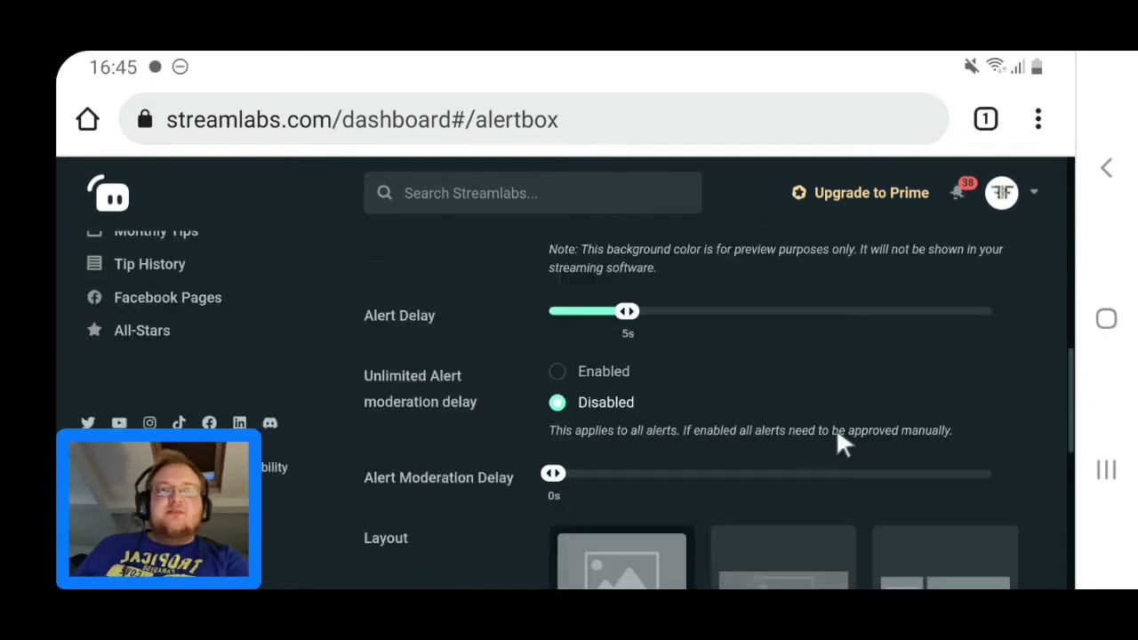
scroll(836, 432, down, 2)
scroll(836, 433, up, 10)
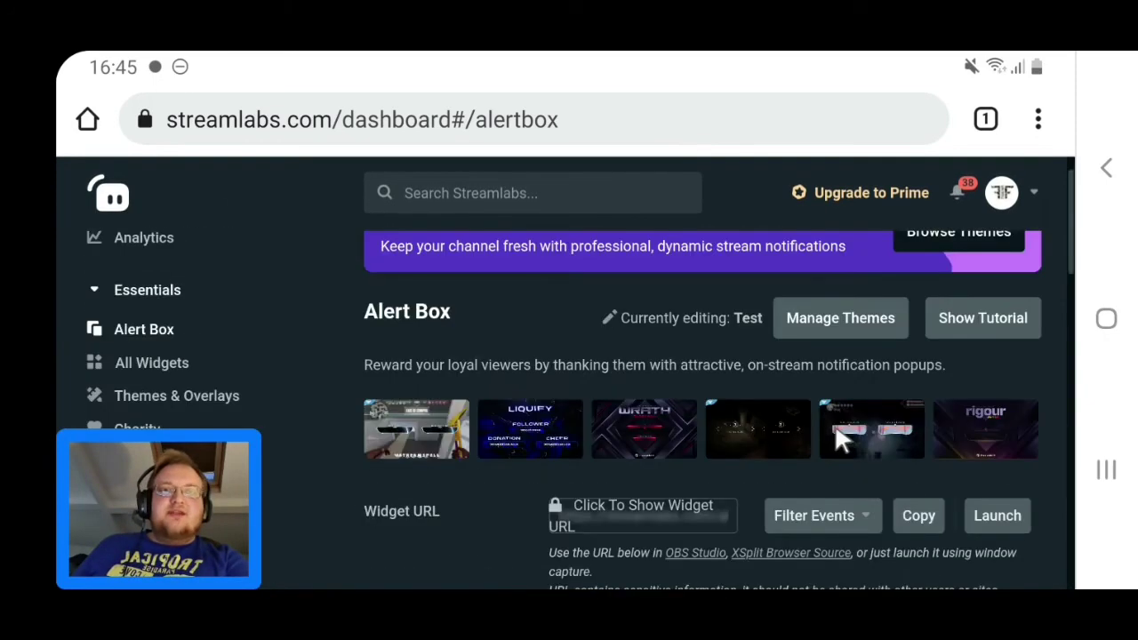
scroll(831, 433, down, 3)
scroll(831, 435, down, 1)
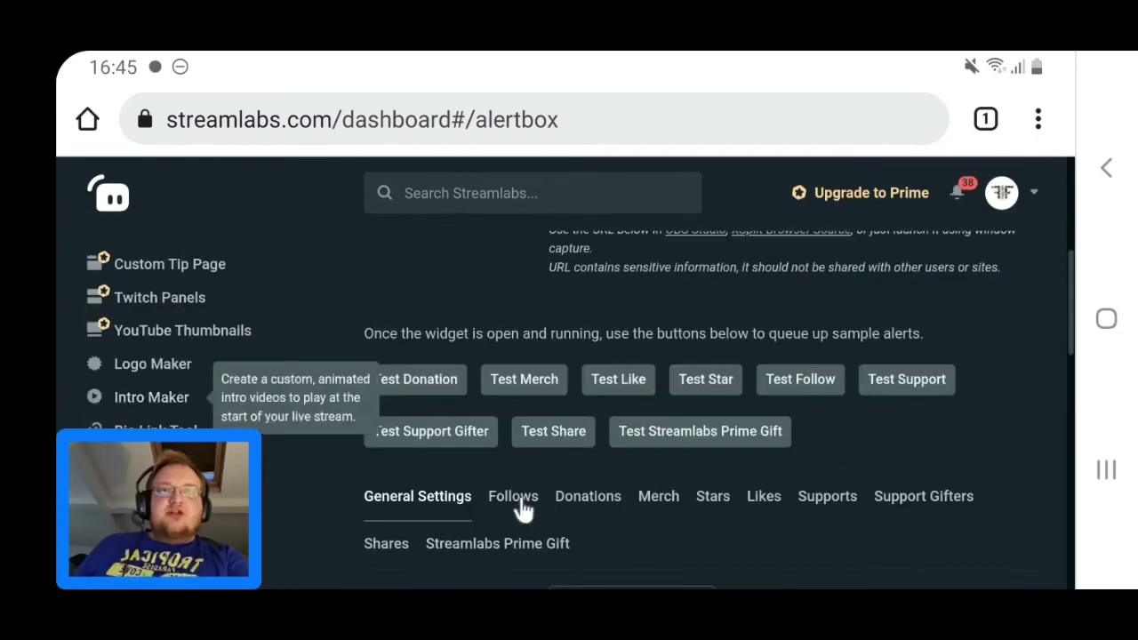
scroll(987, 414, down, 5)
scroll(706, 343, up, 10)
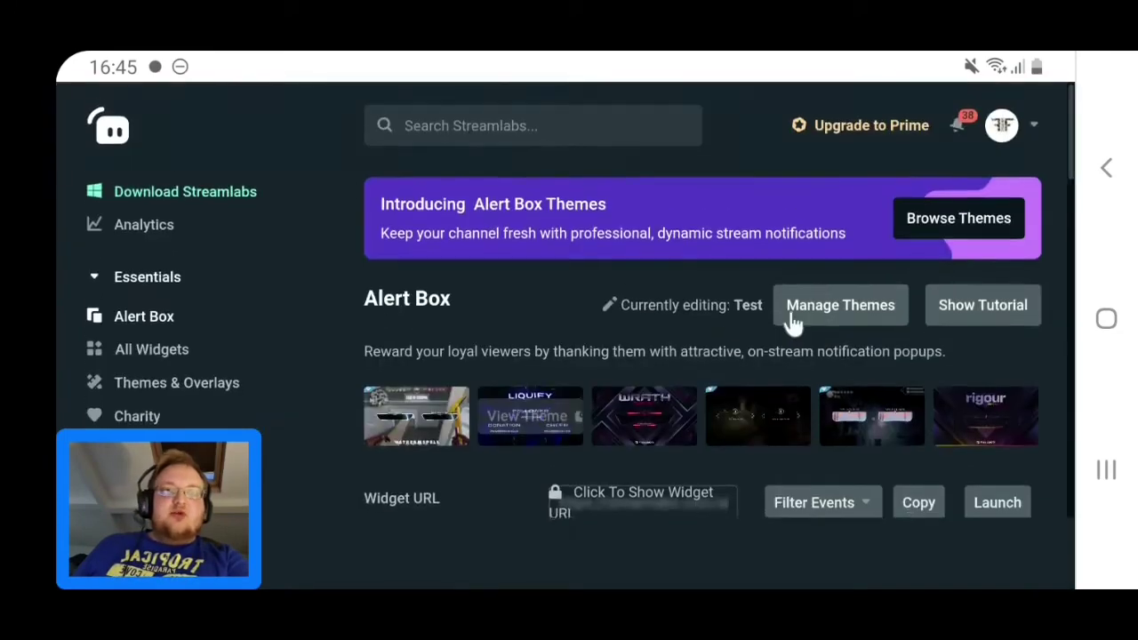
scroll(782, 324, down, 3)
scroll(738, 385, down, 5)
scroll(757, 439, up, 10)
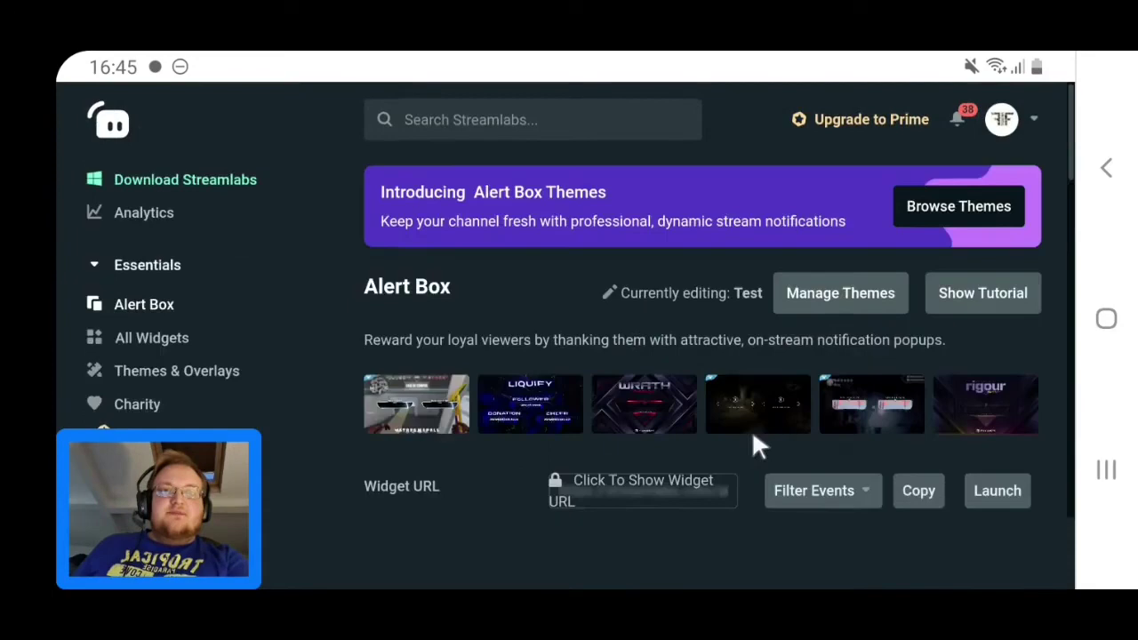
scroll(767, 391, down, 3)
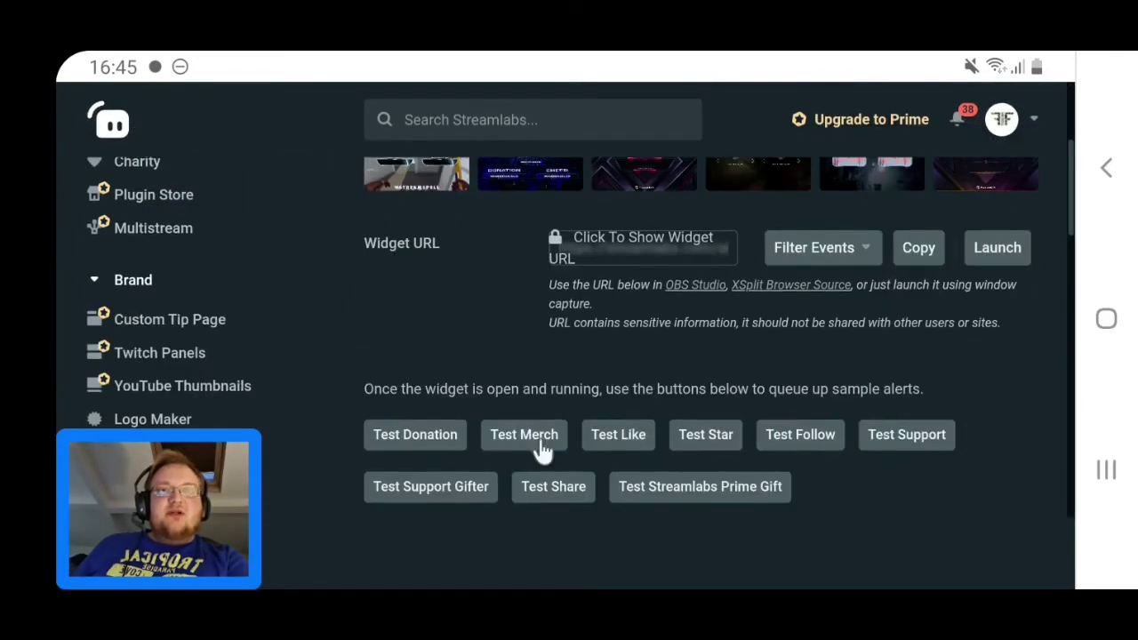
scroll(500, 444, up, 3)
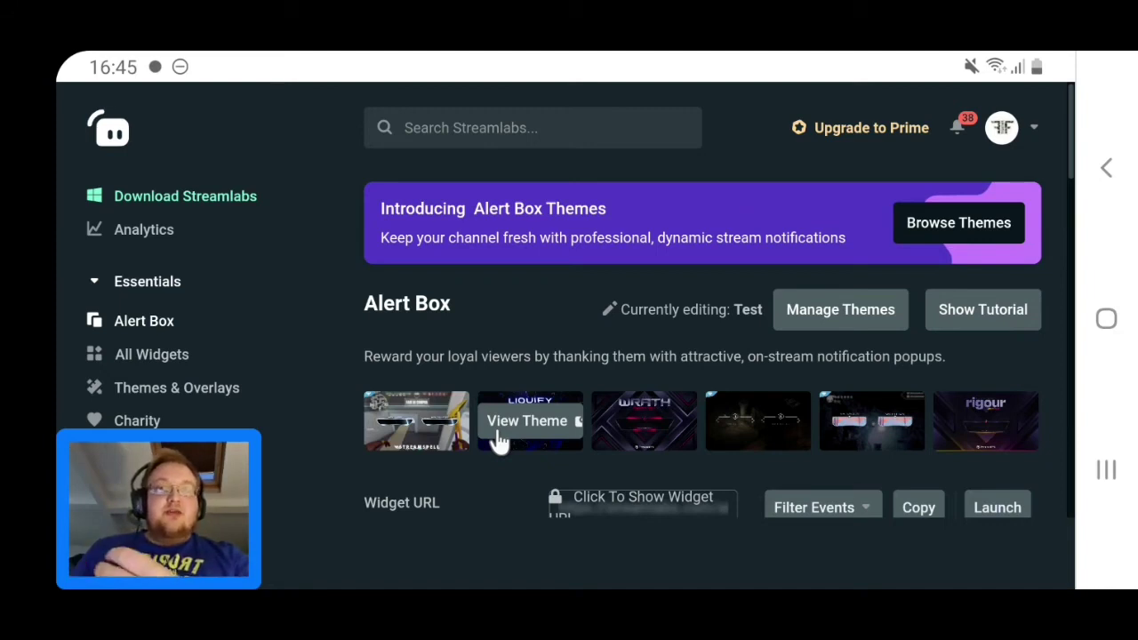
click(498, 436)
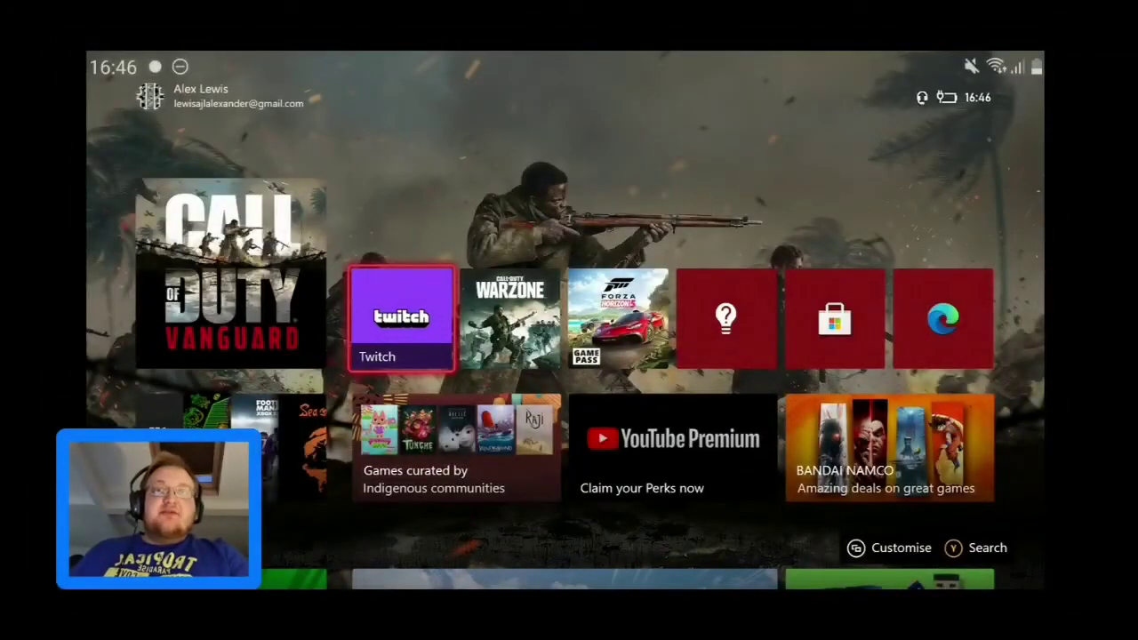
- Switch to the Xbox home screen, launch the Twitch app and dismiss the broadcast error notice
key(Left)
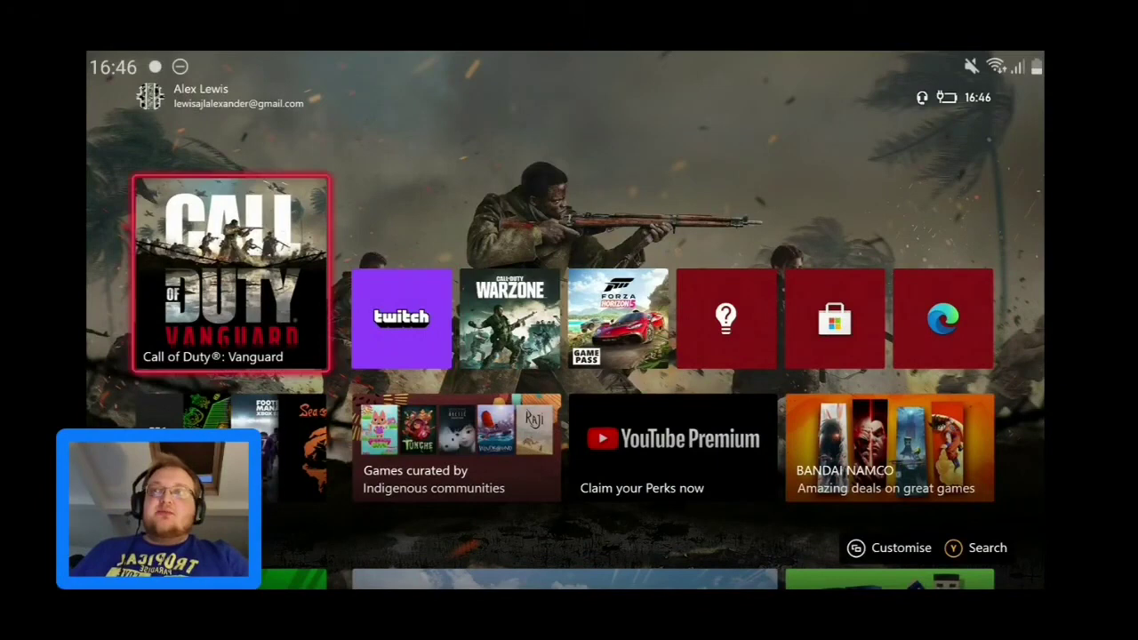
key(Right)
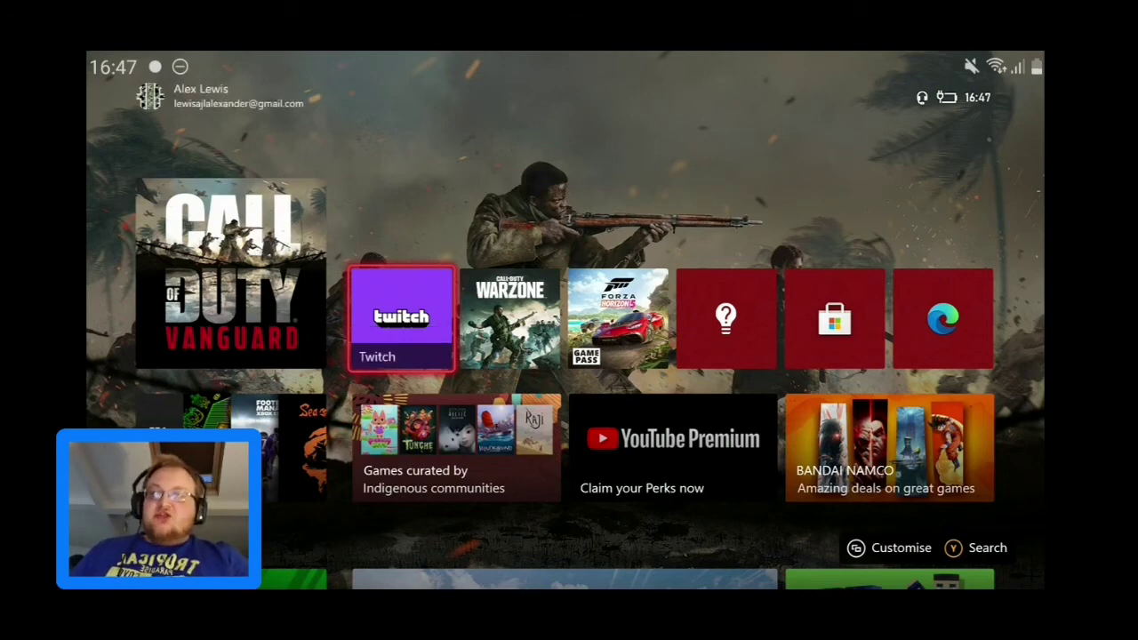
key(Right)
key(Right)
key(Right)
key(Right)
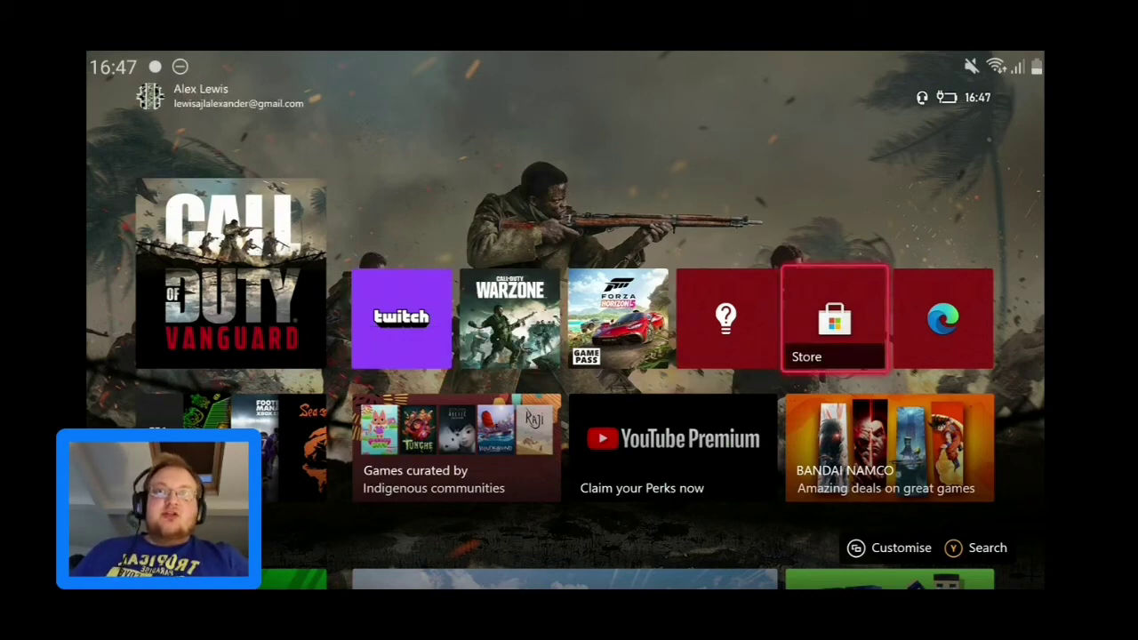
key(Left)
key(Left)
key(Left)
key(Return)
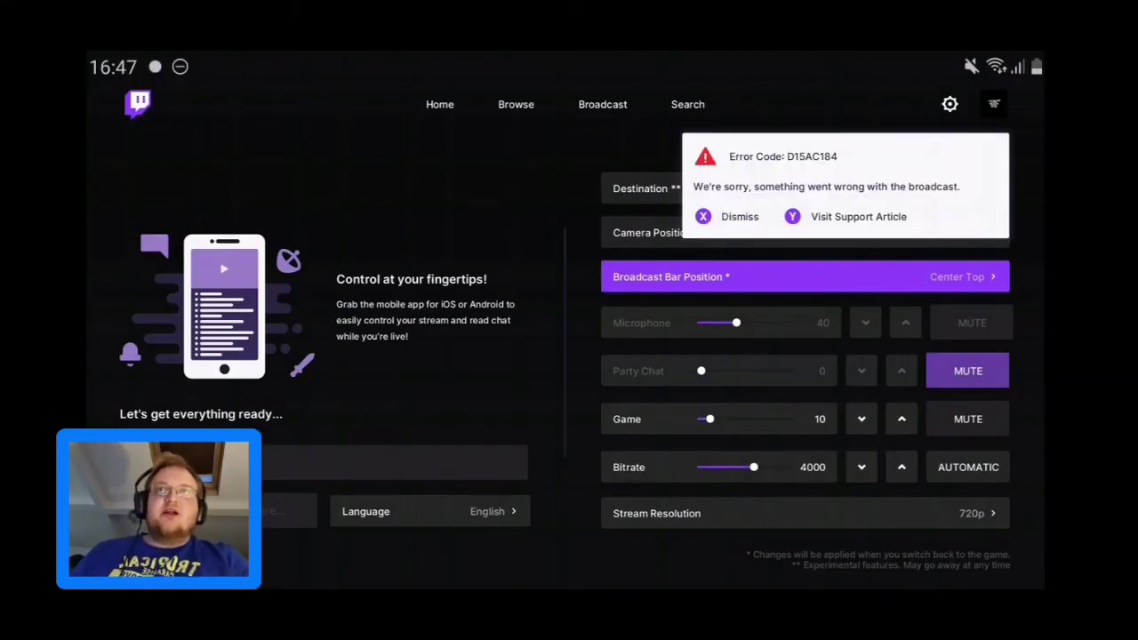
key(x)
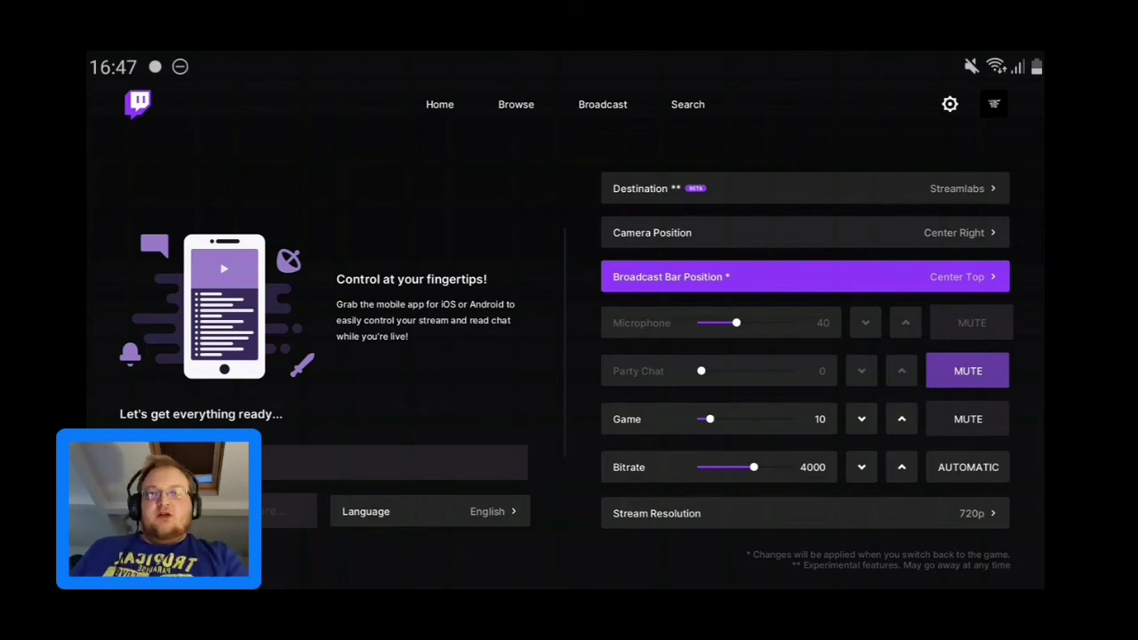
- Check the available broadcast destinations in Twitch and choose Streamlabs as the destination
key(Up)
key(Up)
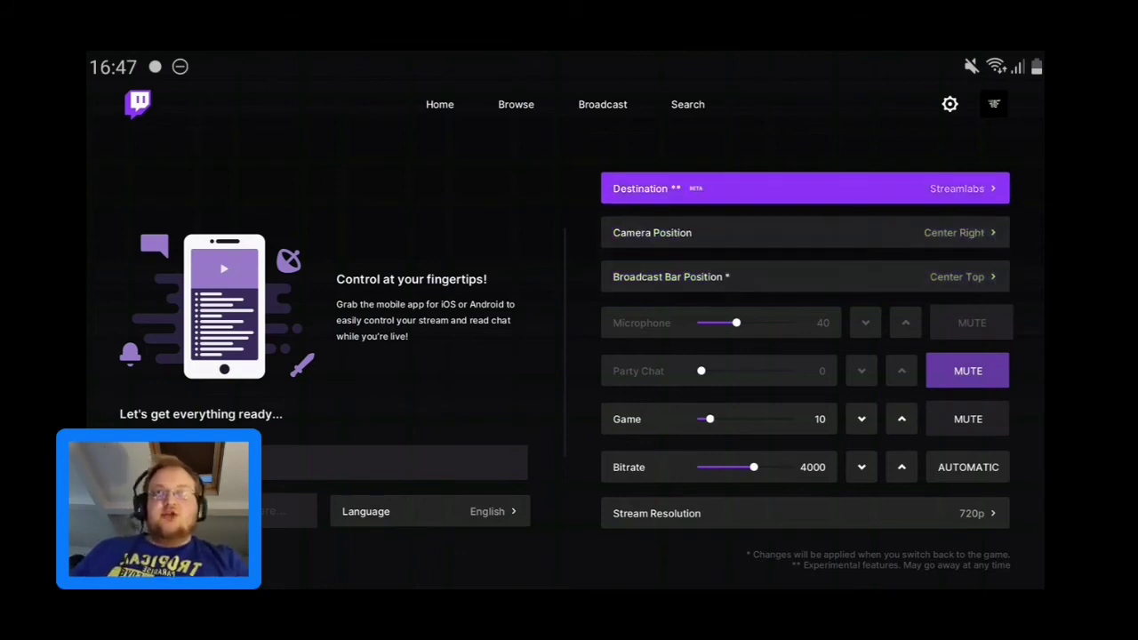
key(Return)
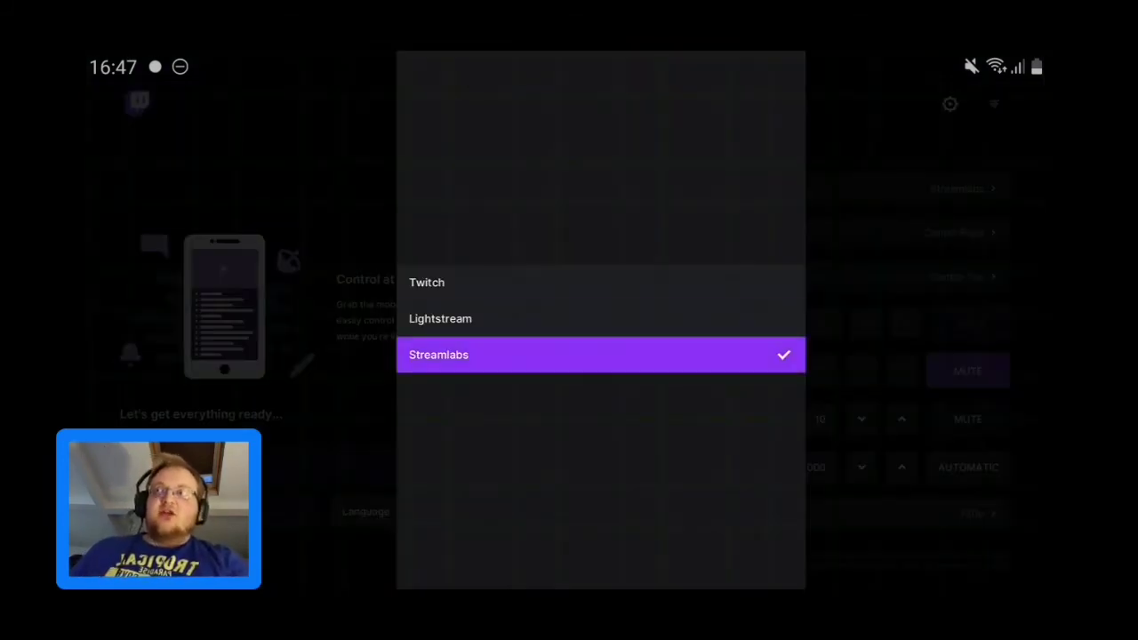
key(Up)
key(Up)
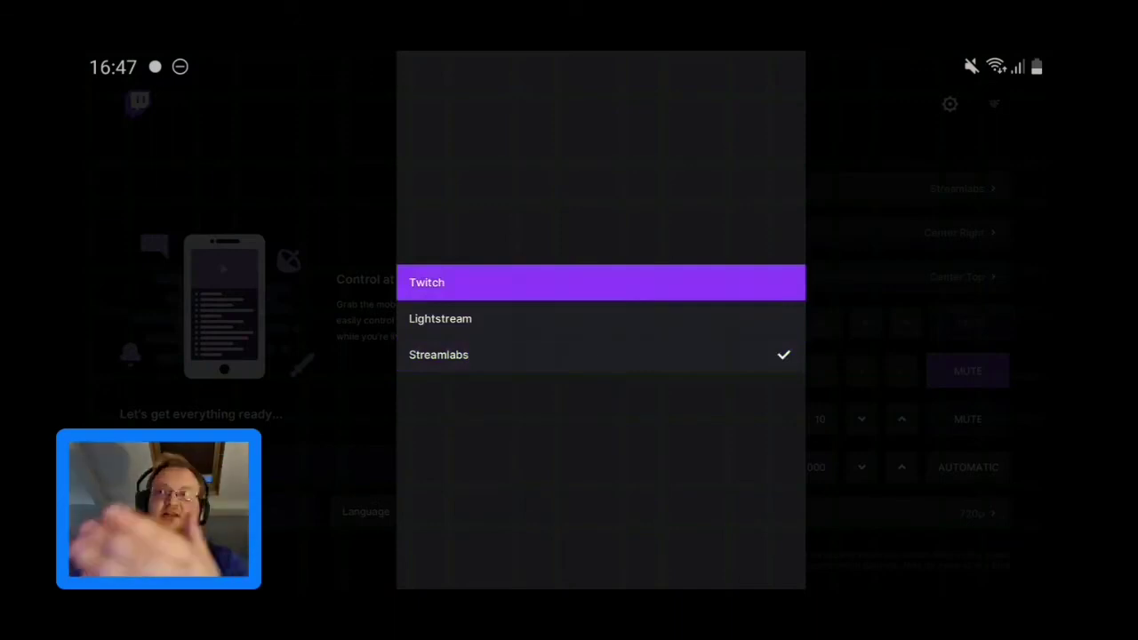
key(Down)
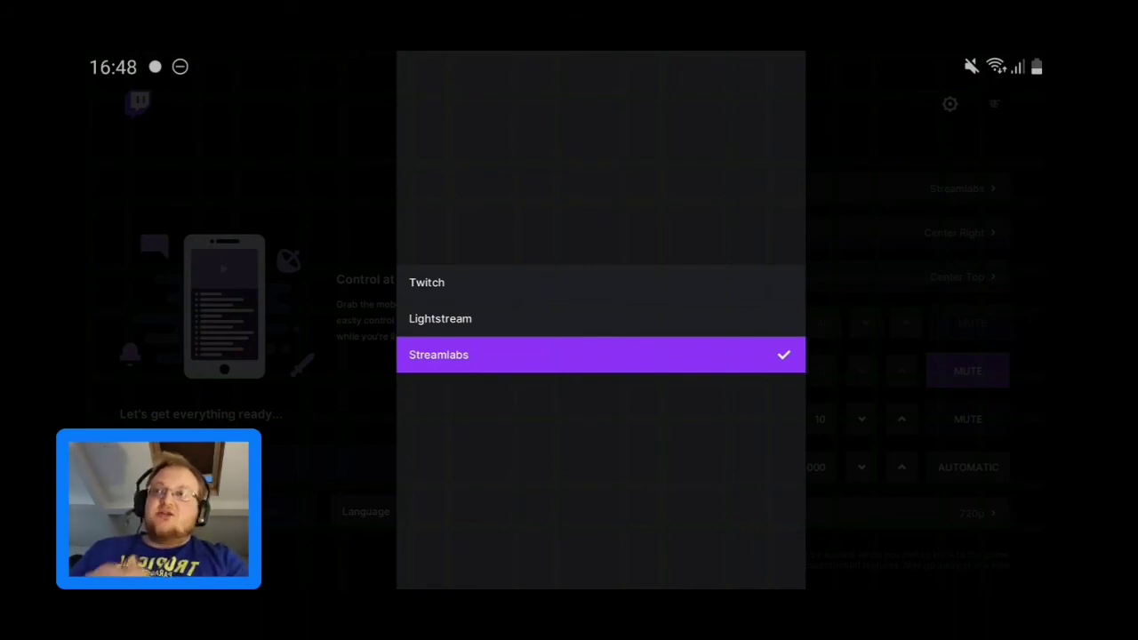
key(Return)
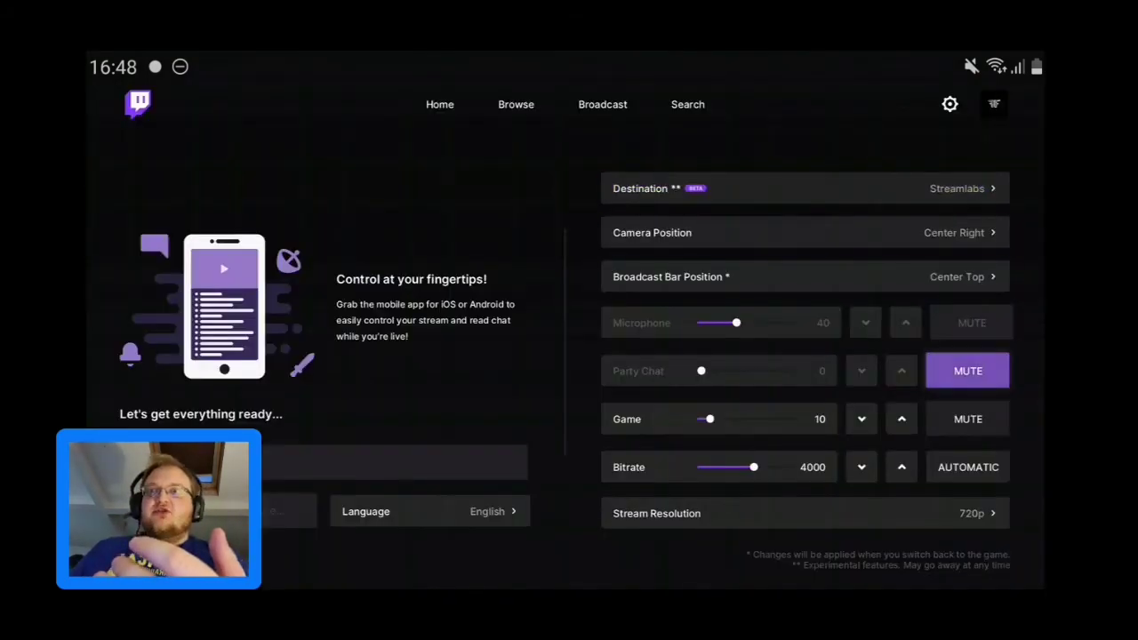
- Review the broadcast's audio, bitrate and stream resolution settings
key(Down)
key(Down)
key(Down)
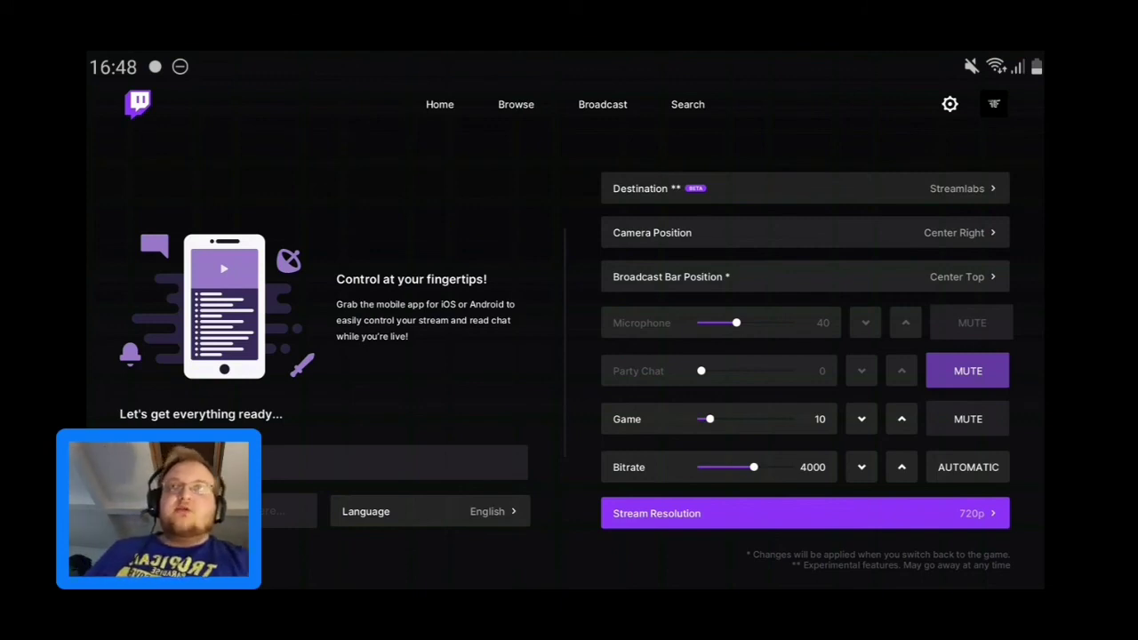
key(Up)
key(Up)
key(Up)
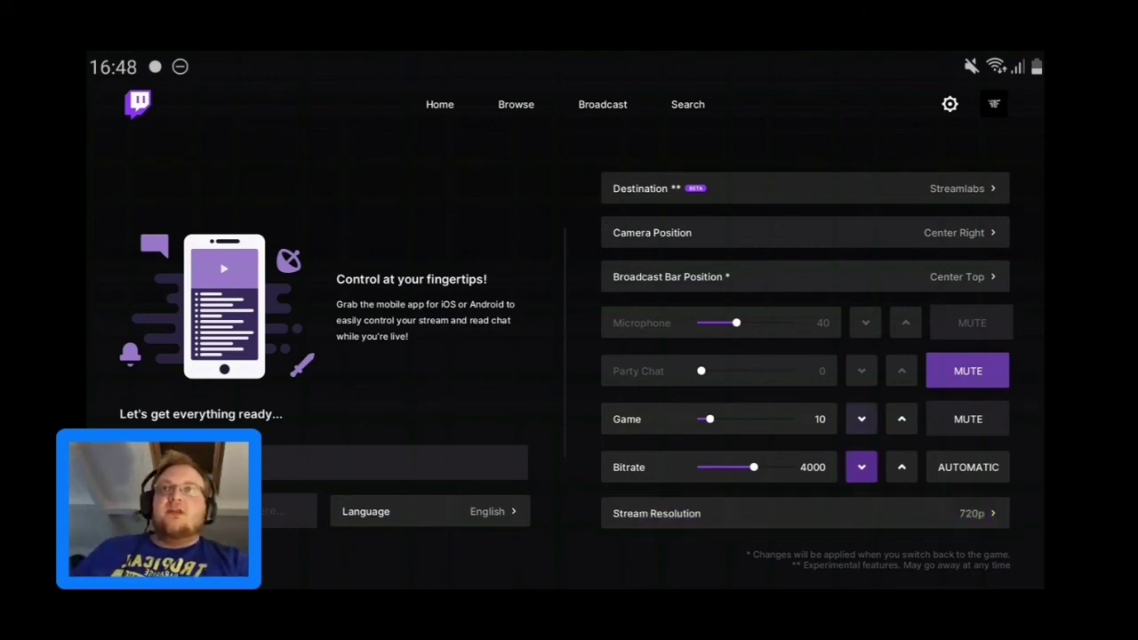